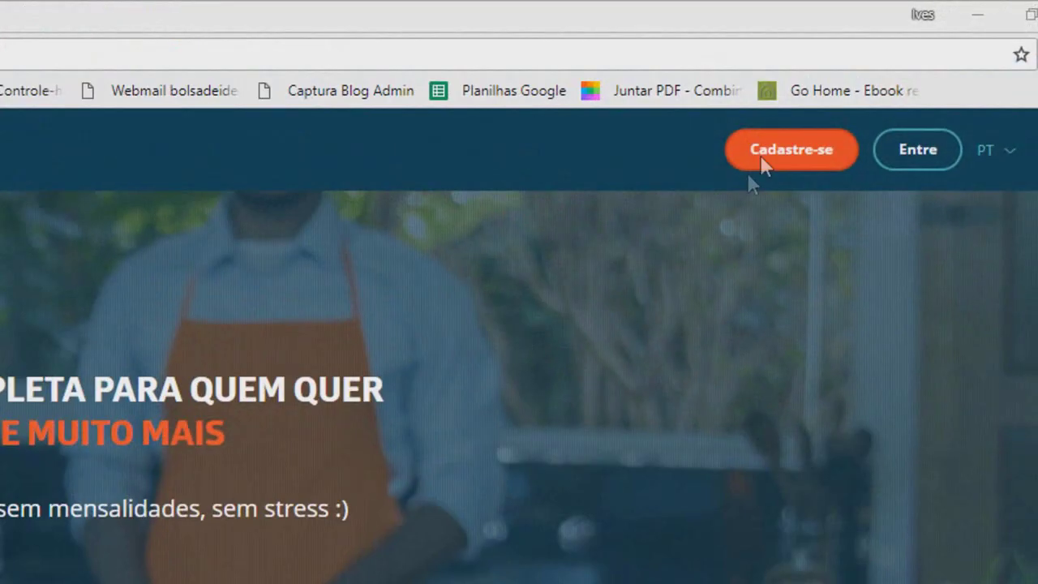
Open Hotmart's free-account signup form with the orange Cadastre-se button
left_click(768, 155)
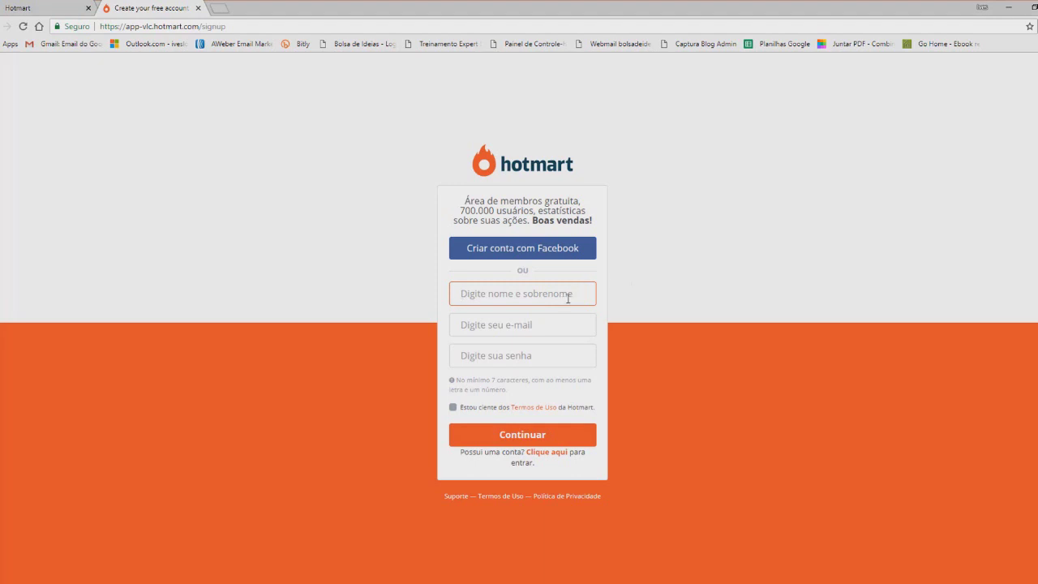
Sign up with the user's full name, e-mail address and a password, and submit the form
left_click(542, 324)
left_click(515, 355)
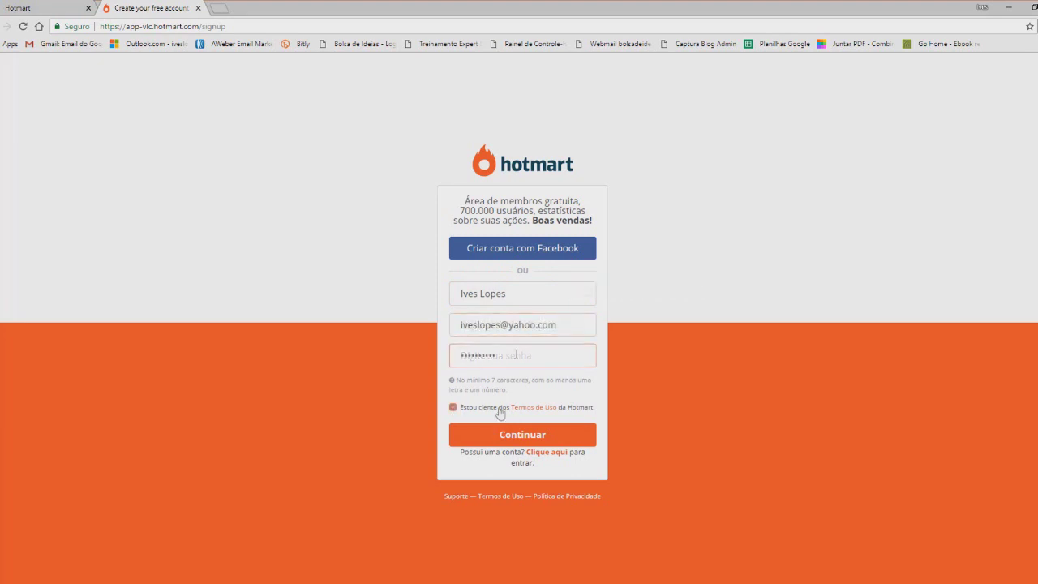
left_click(519, 435)
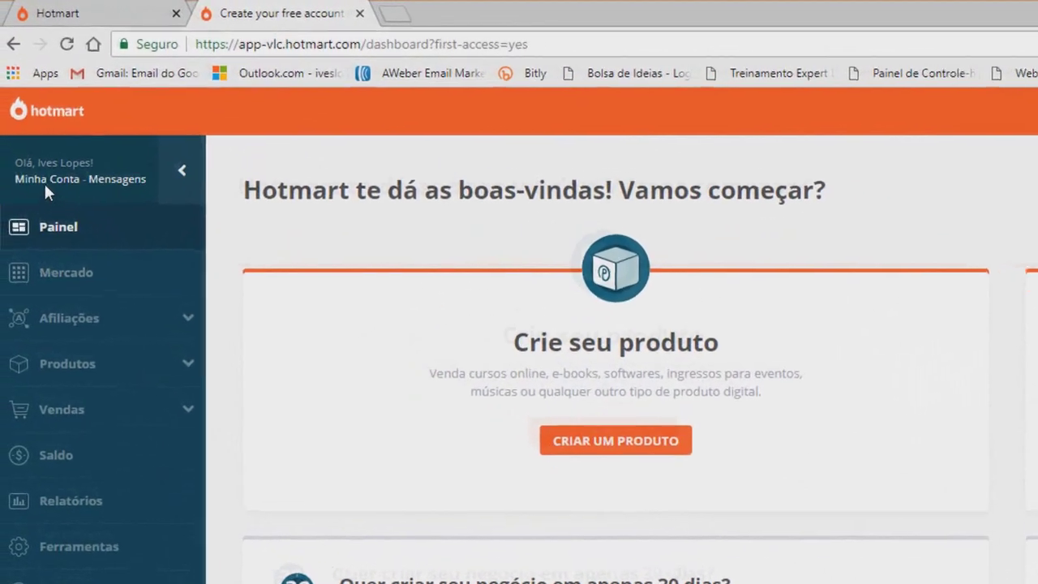
In Minha Conta, fill Nome Completo from the saved autofill suggestion
left_click(36, 141)
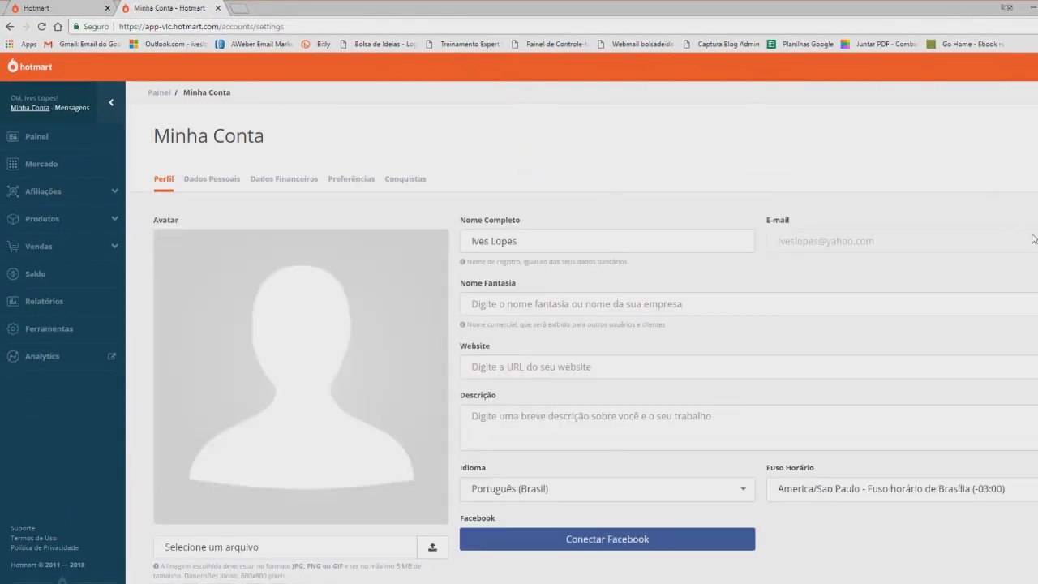
scroll(1004, 222, "down", 1)
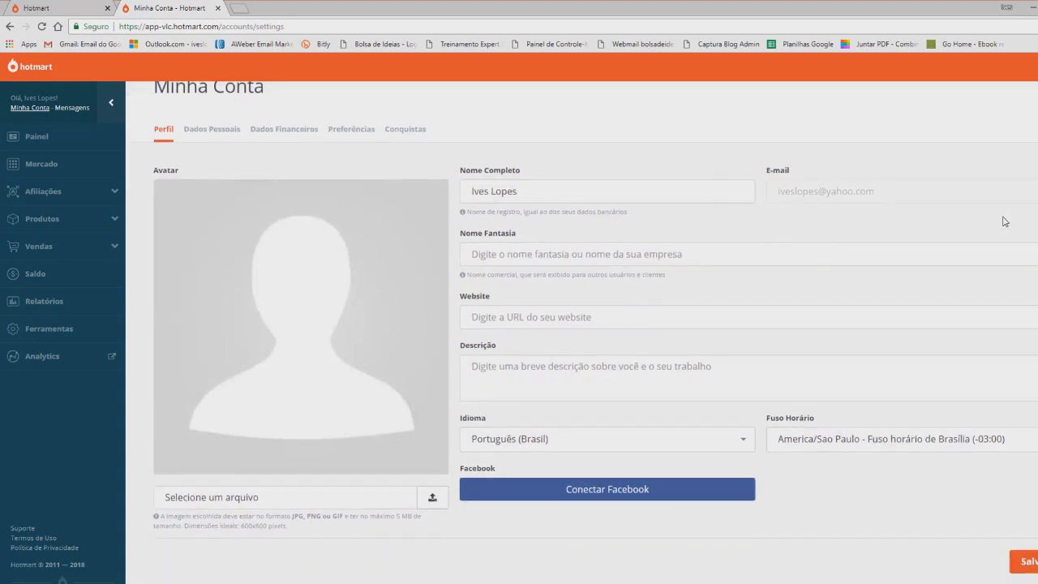
left_click(523, 194)
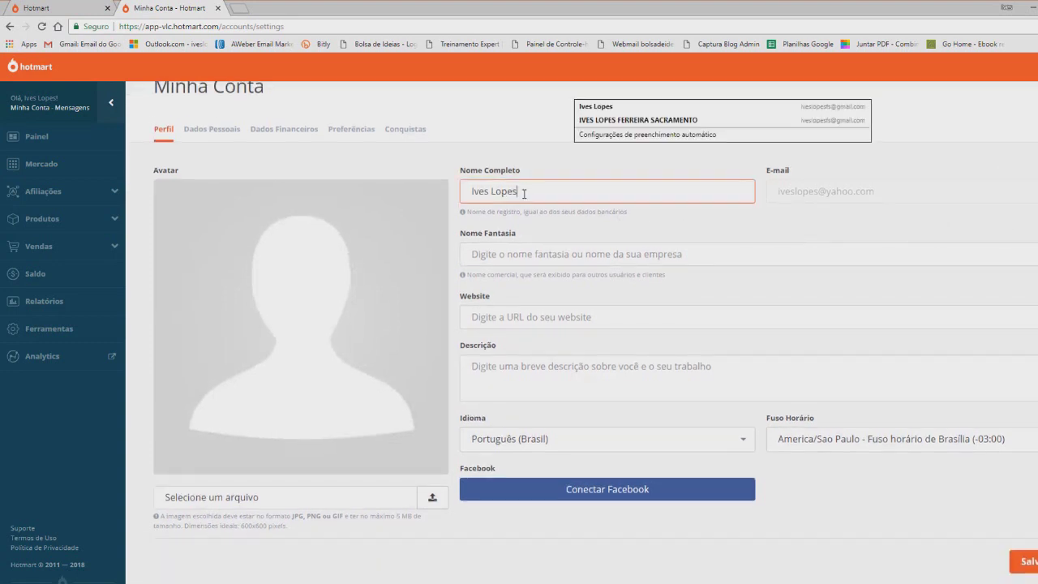
left_click(638, 120)
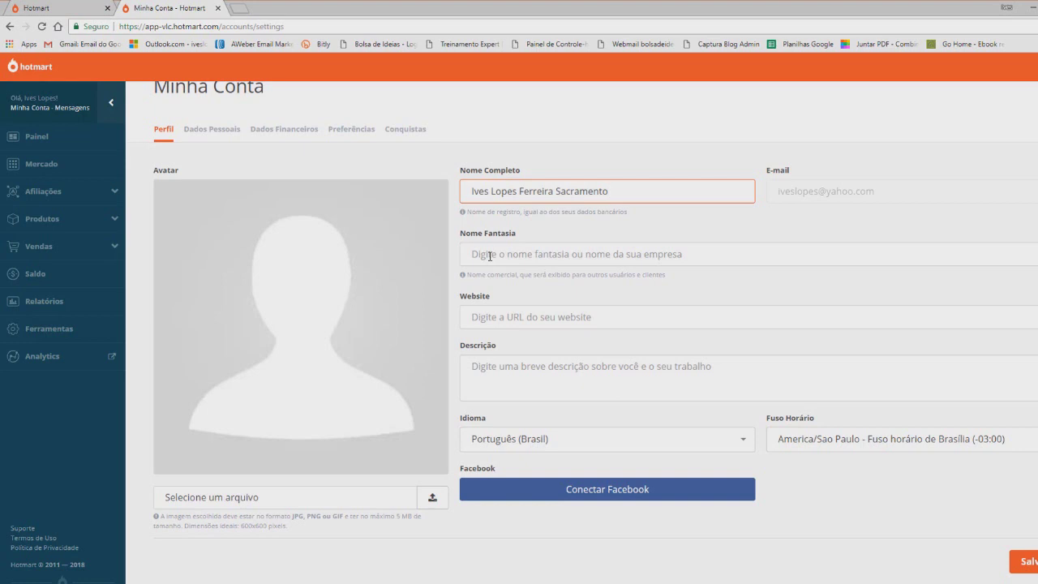
Enter trade name 'Bolsa de Ideias' and accept the suggested website address
left_click(489, 256)
type("Bolsa de Ideias")
left_click(543, 317)
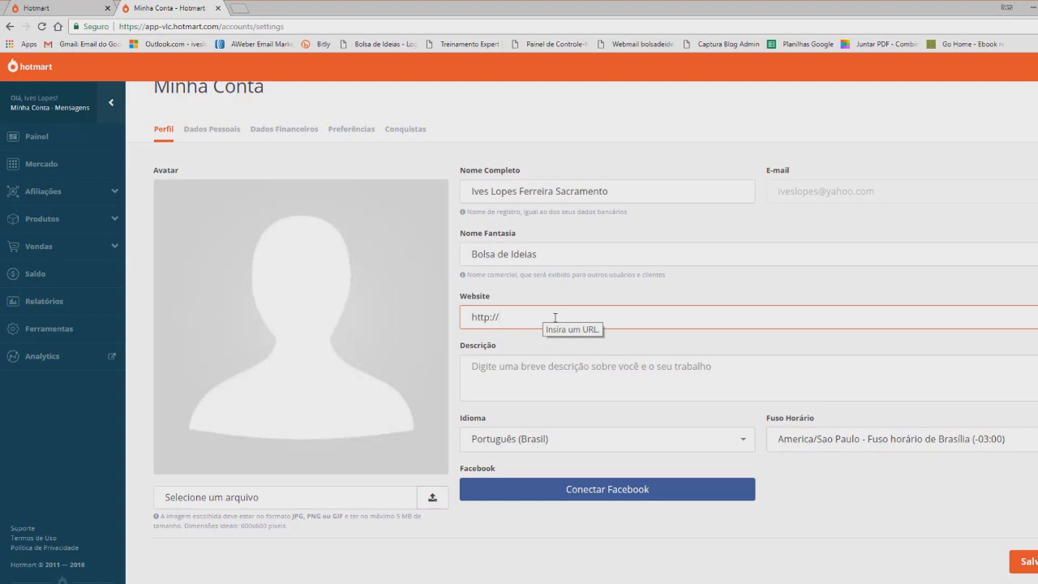
key("Down")
key("Return")
Write the description 'Jornalista, criadora do Bolsa de Ideias de Negócio. Ajudo pessoas a trabalhar em casa pela internet.'
left_click(535, 373)
type("Jornalista, criadoras d")
key("BackSpace")
key("BackSpace")
key("BackSpace")
type("do Bolsa de Ideias de Negócio")
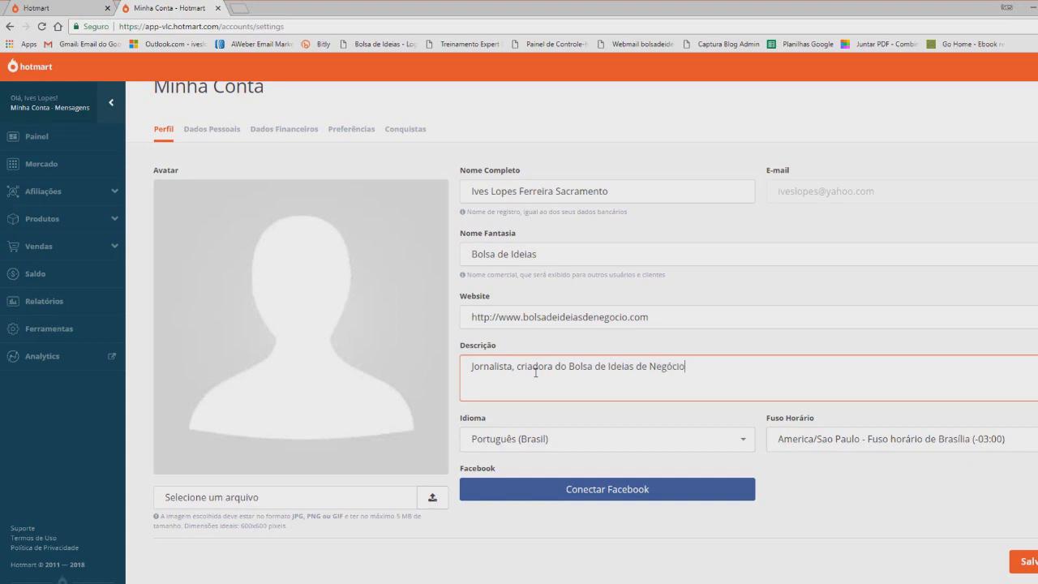
type(". Ajudo pessoas a trabal")
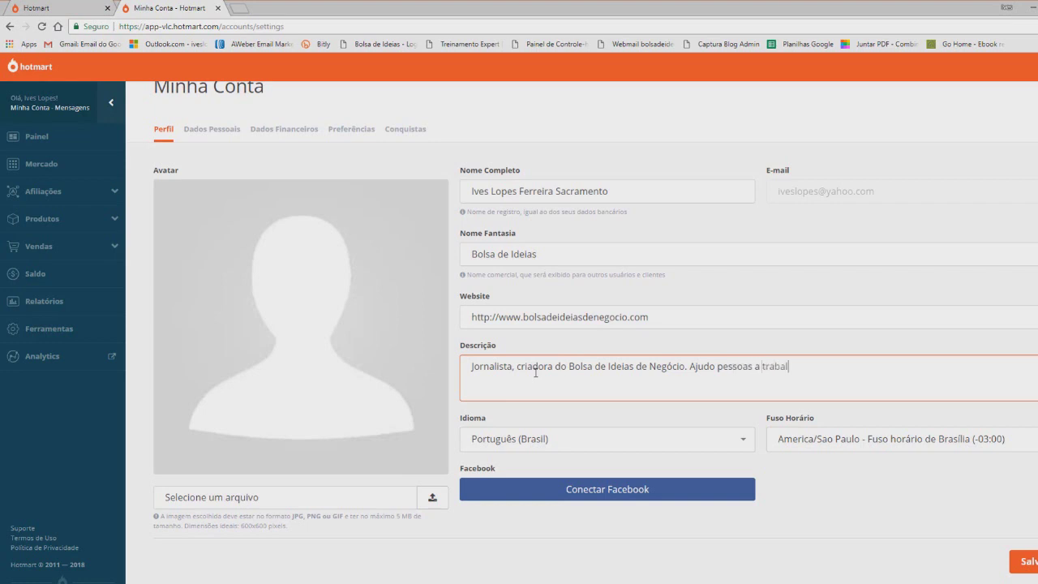
type("har em casa pela internet.")
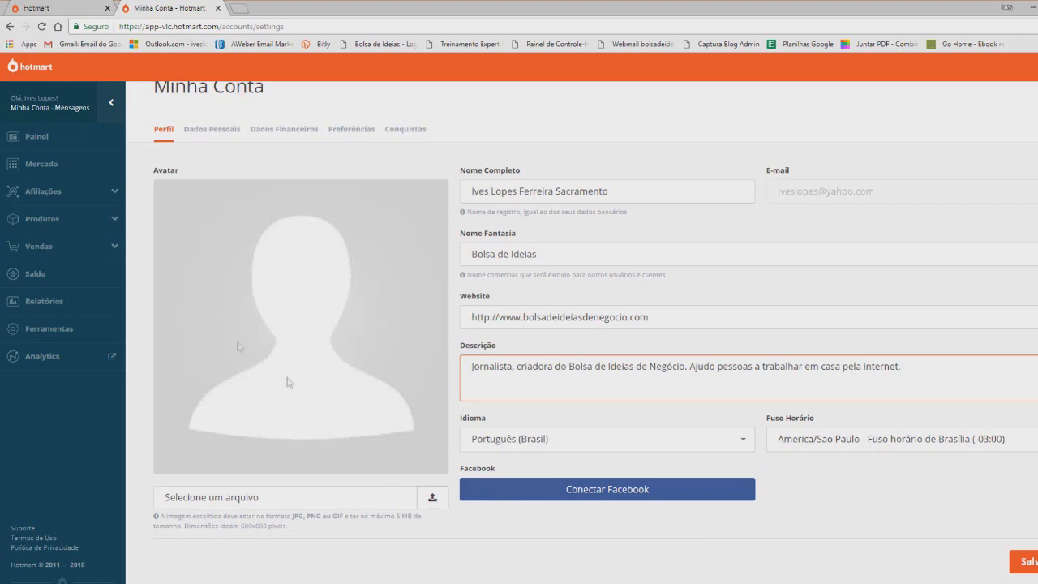
Upload a profile photo as the avatar, save the profile, and switch to Dados Pessoais
left_click(432, 499)
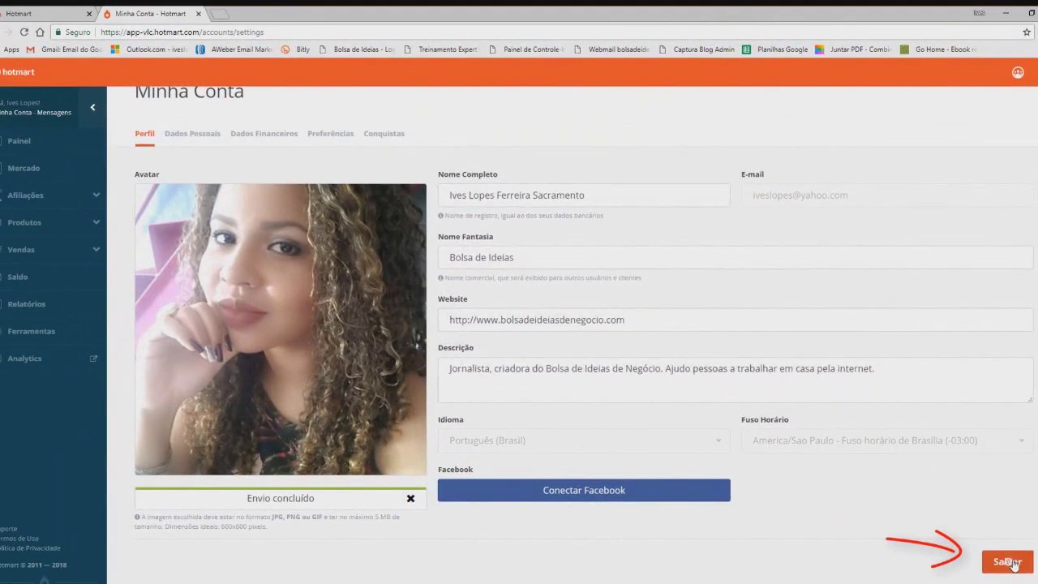
left_click(1007, 560)
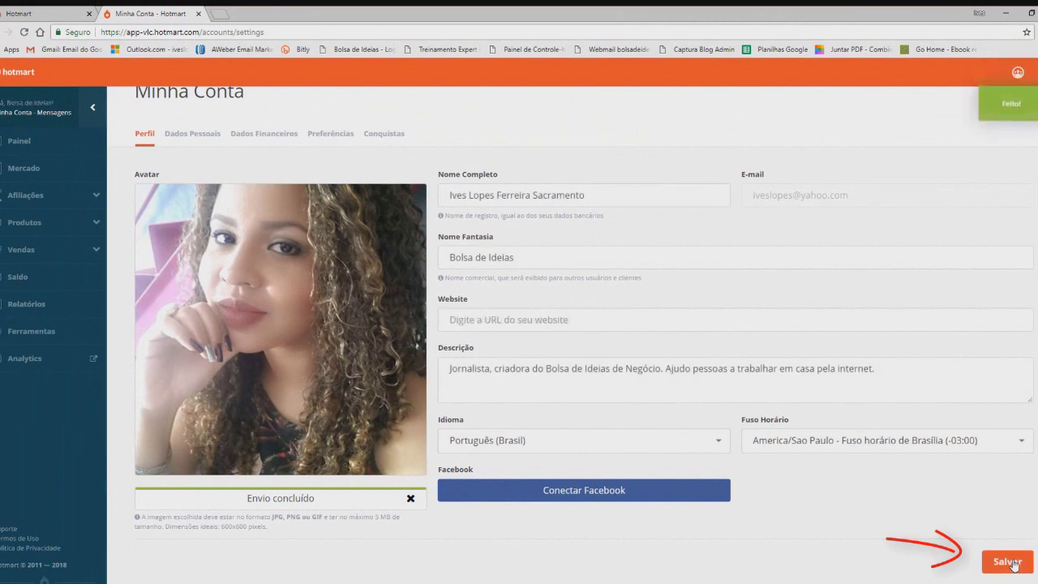
left_click(186, 137)
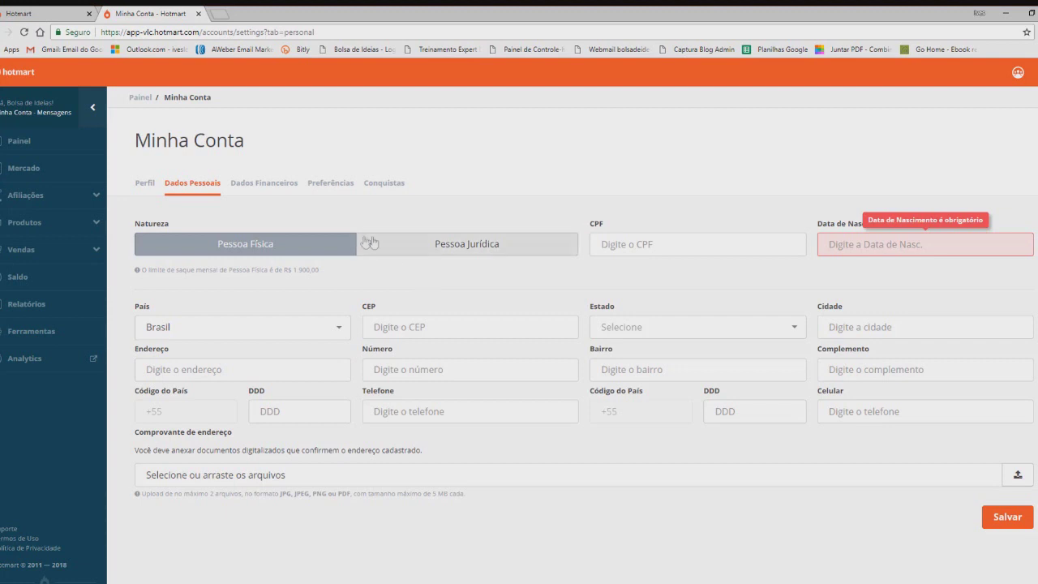
left_click(415, 250)
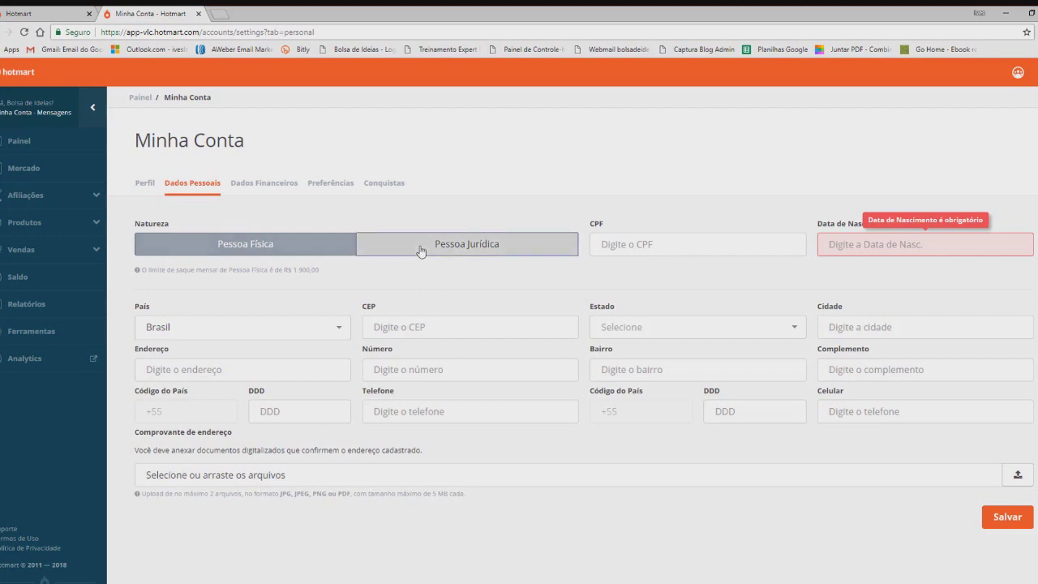
left_click(631, 246)
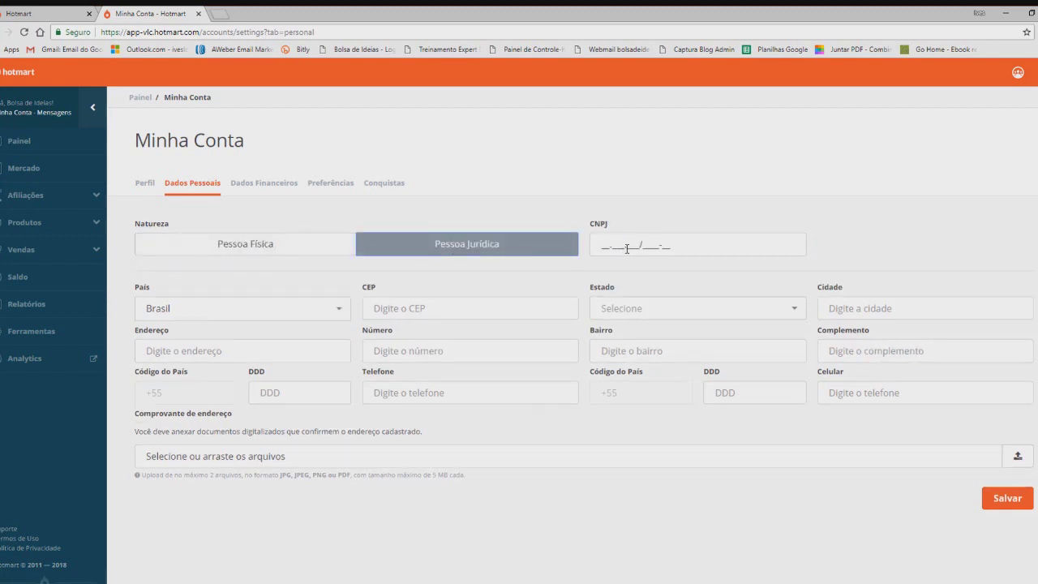
left_click(318, 252)
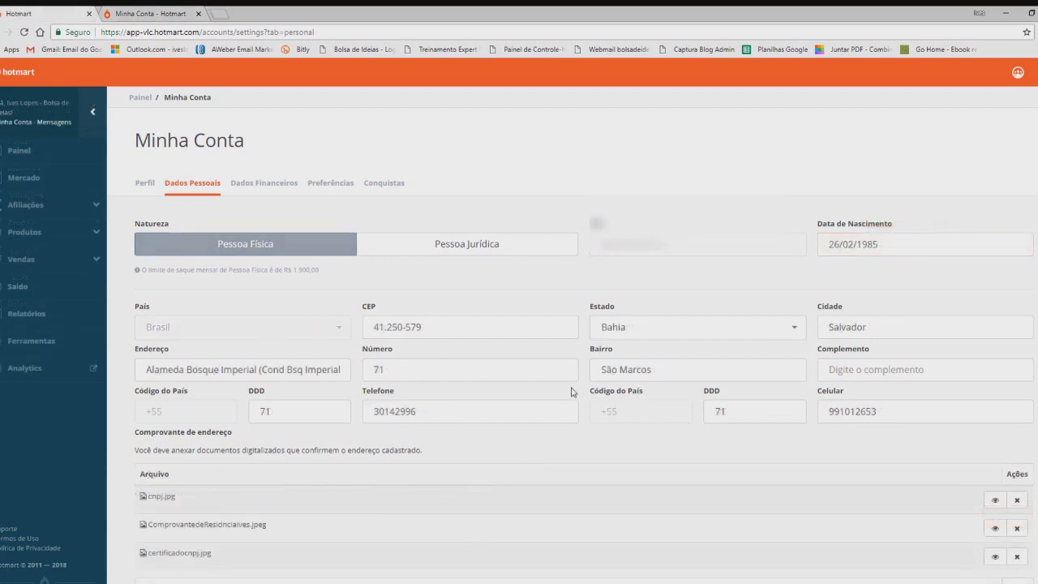
scroll(572, 390, "down", 1)
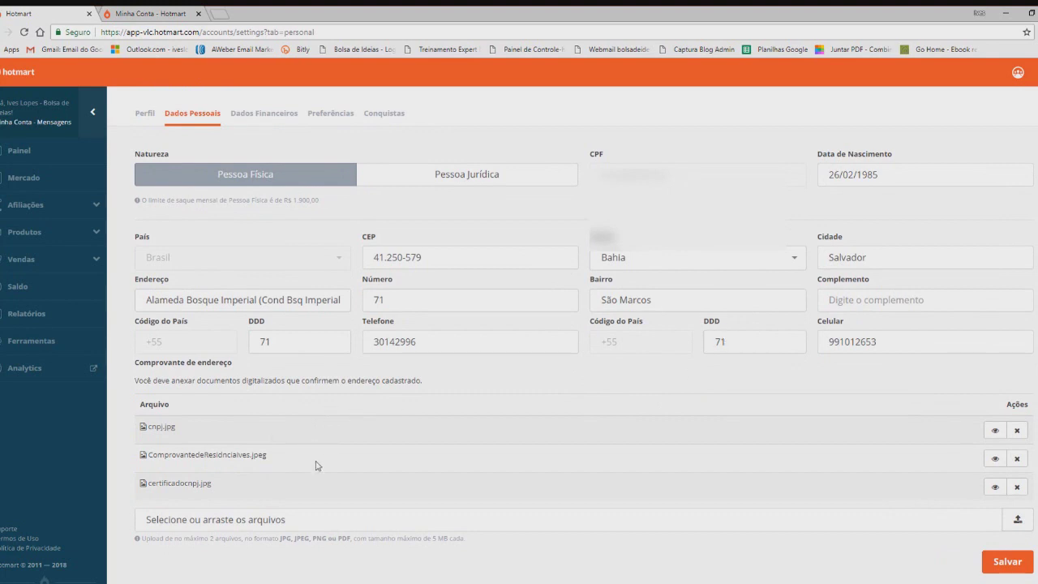
scroll(316, 465, "up", 1)
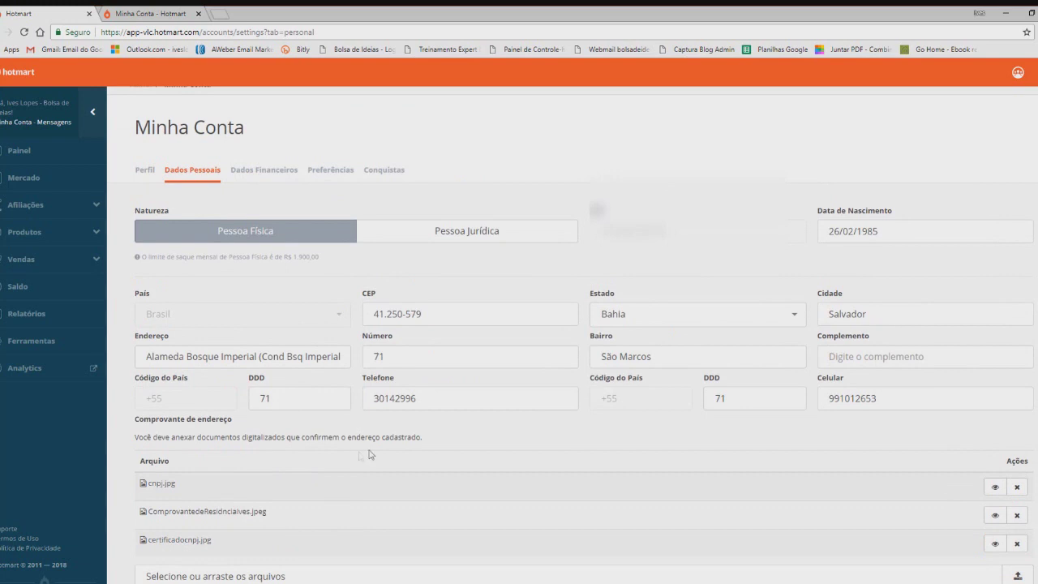
Show the Dados Financeiros tab listing the HotPay Brasil bank accounts and Payoneer account
left_click(261, 170)
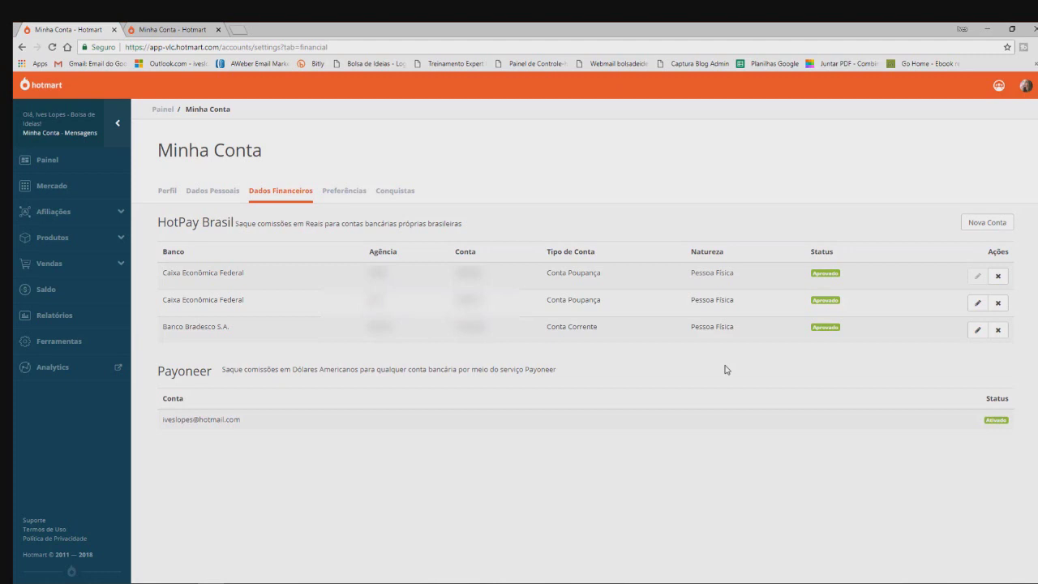
Start a new HotPay bank account and set it to Pessoa Física
left_click(979, 225)
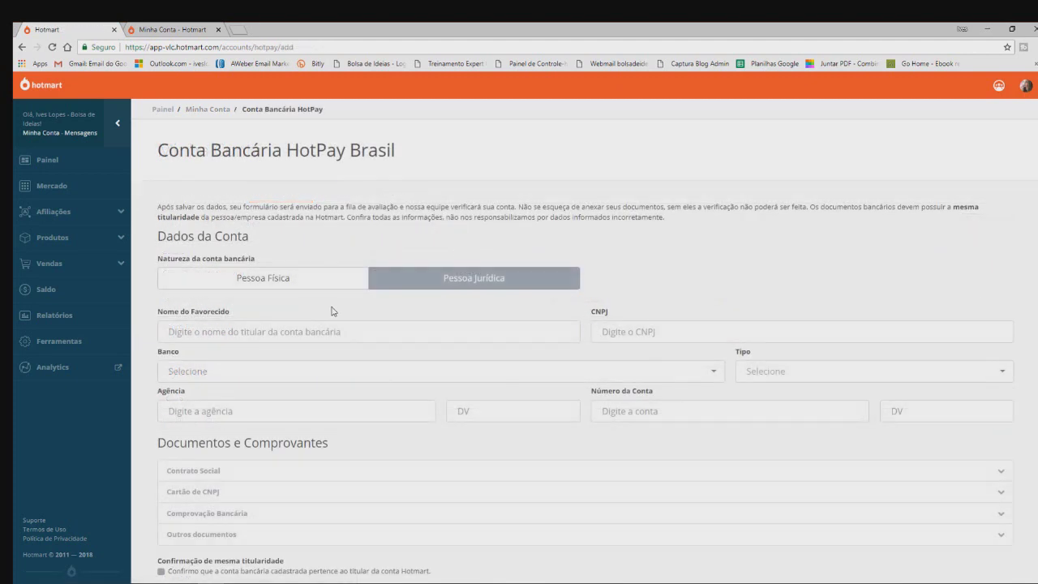
left_click(260, 284)
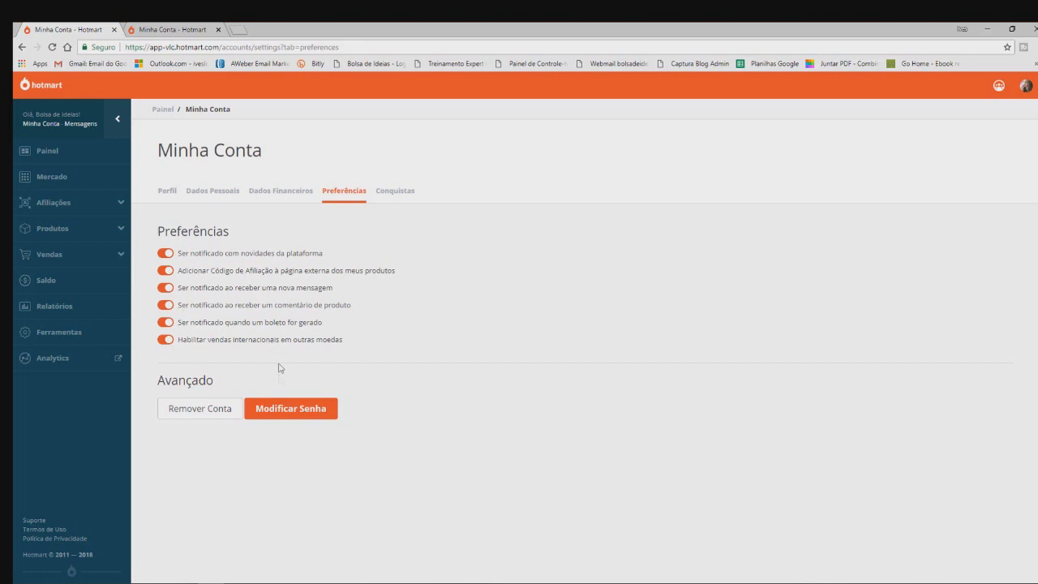
Open the Conquistas tab listing badges like Cadastro Completo and Pioneiros
left_click(392, 193)
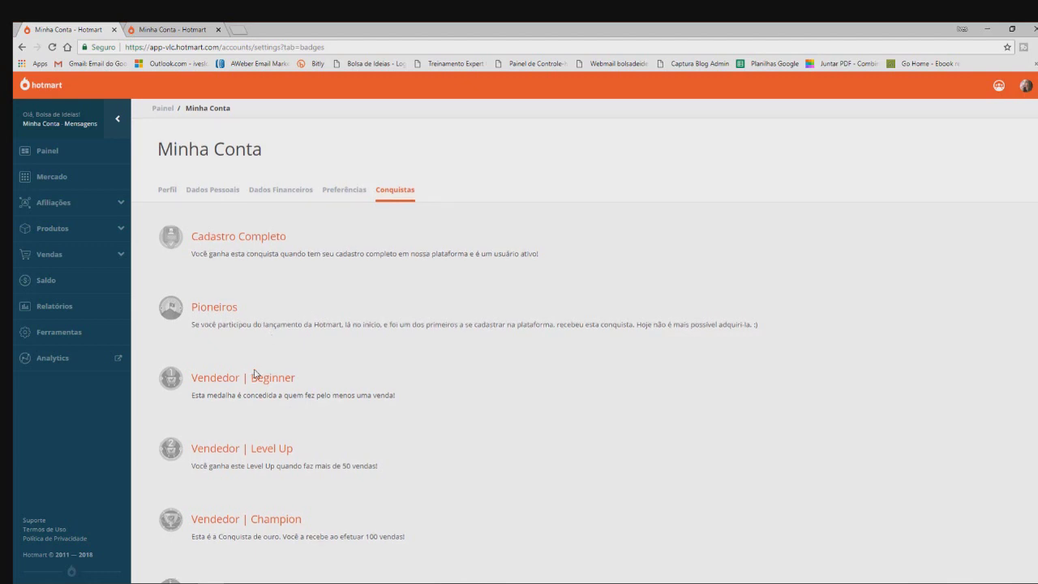
Review every Conquistas badge and its Visível toggle, then go to the Mercado marketplace
scroll(257, 356, "down", 1)
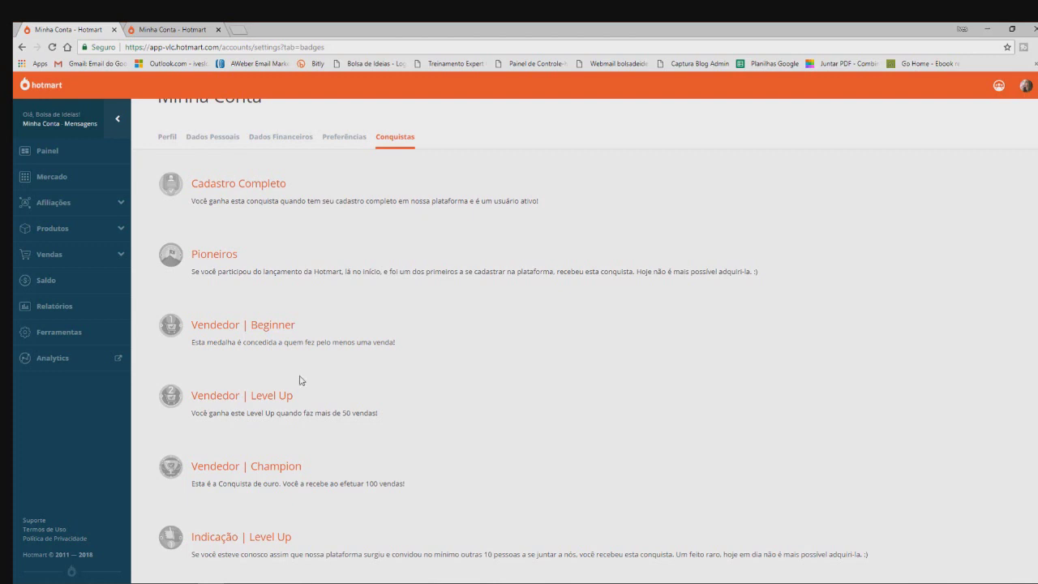
scroll(300, 377, "down", 1)
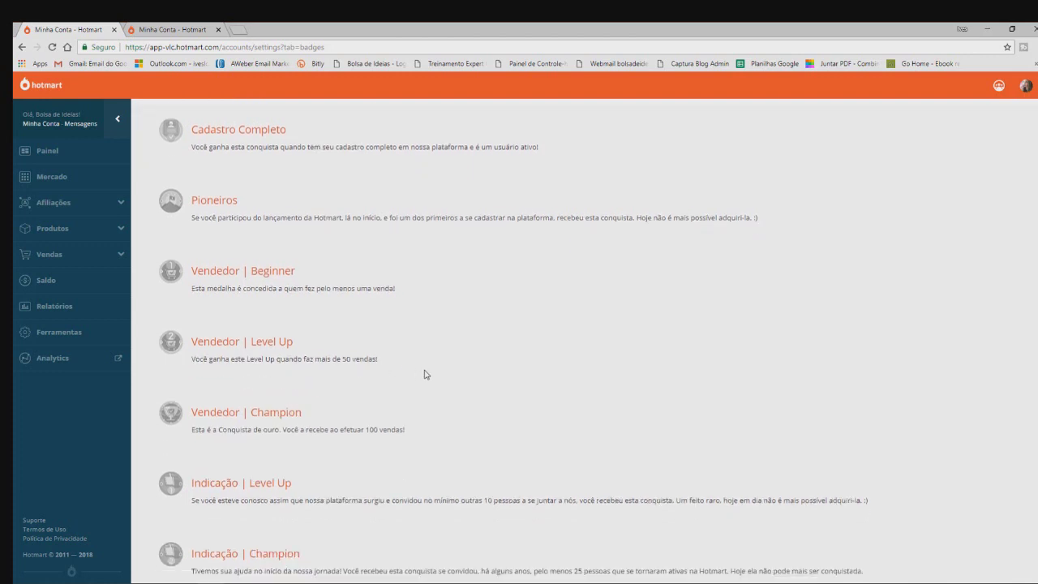
scroll(406, 389, "down", 1)
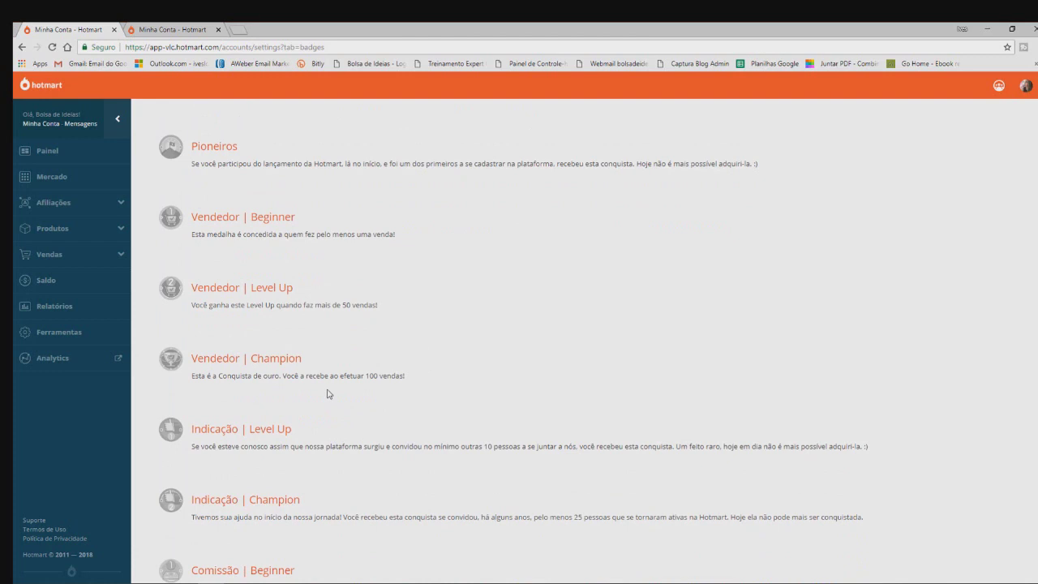
scroll(328, 393, "up", 2)
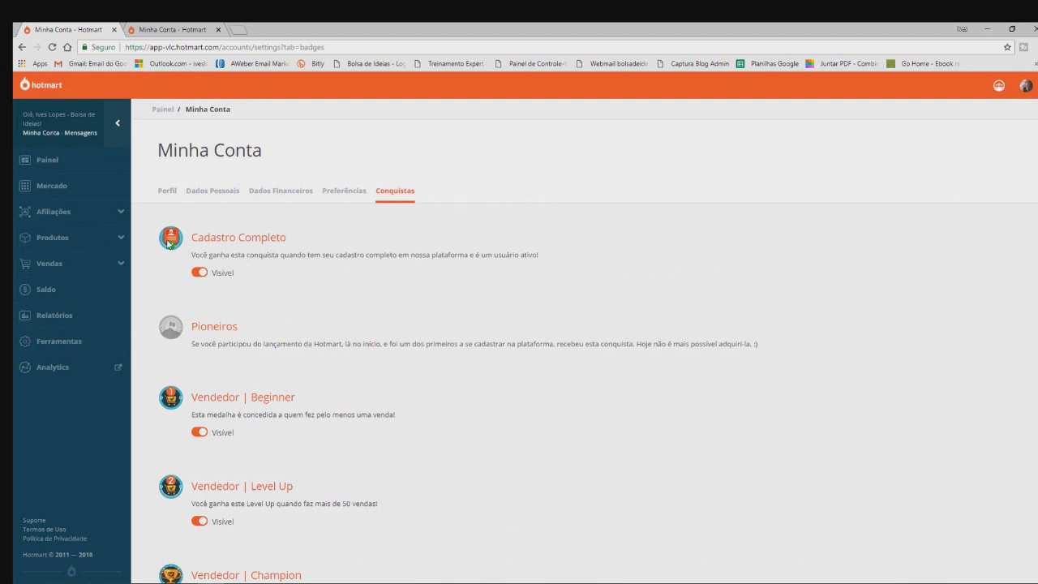
scroll(252, 279, "down", 1)
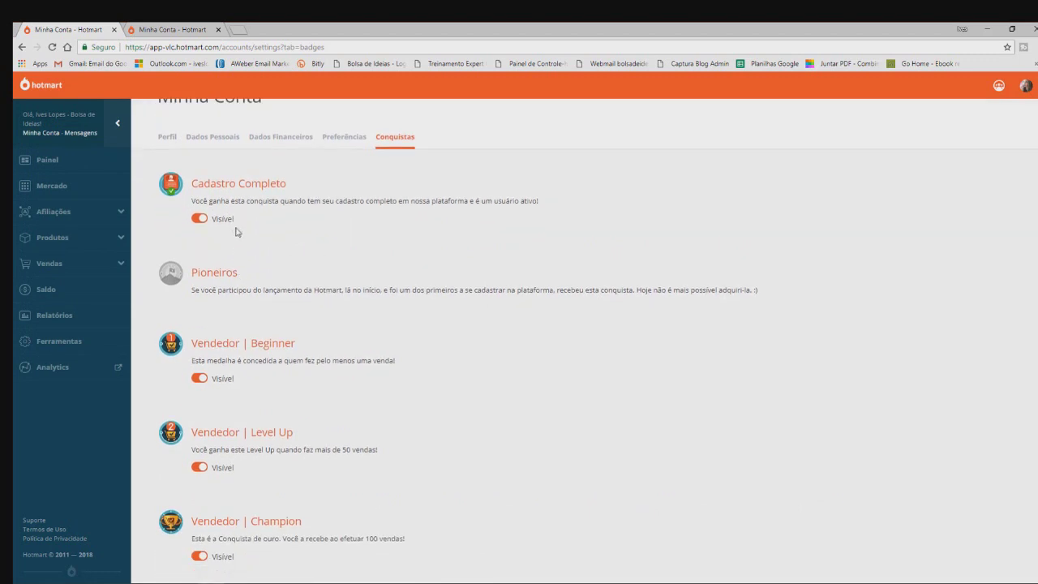
scroll(294, 292, "down", 1)
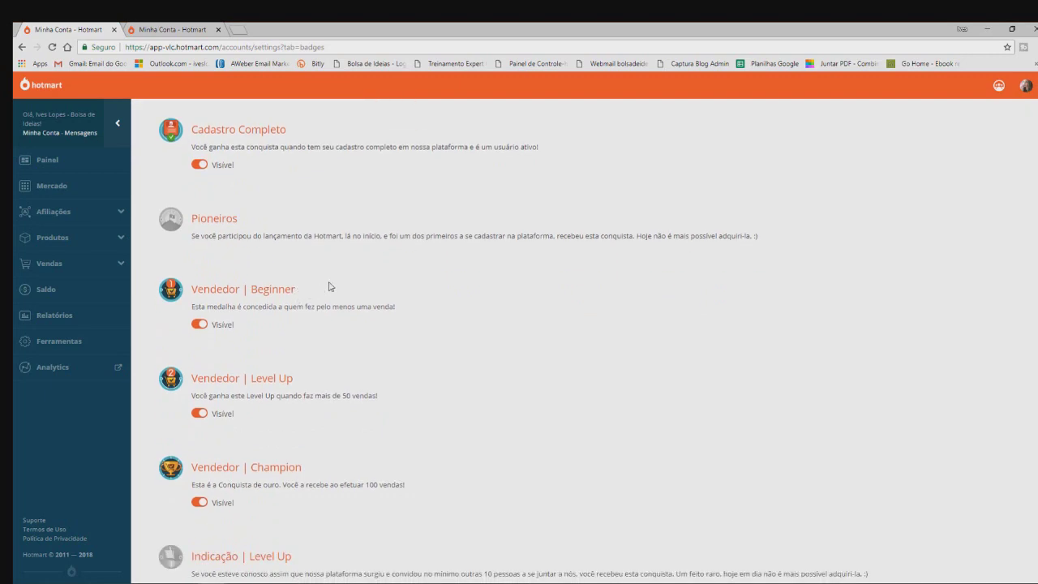
scroll(330, 286, "down", 1)
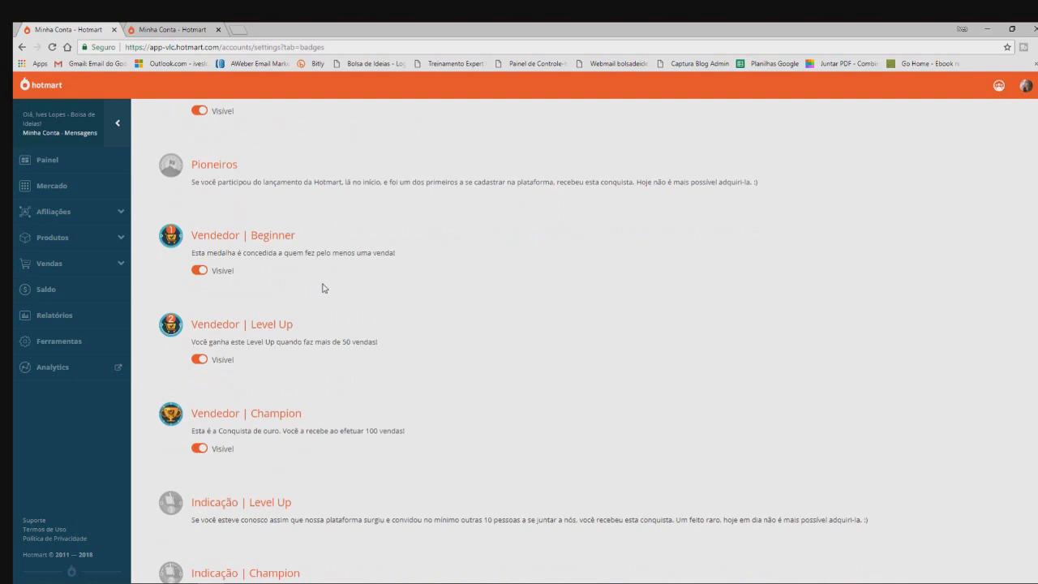
scroll(317, 287, "up", 1)
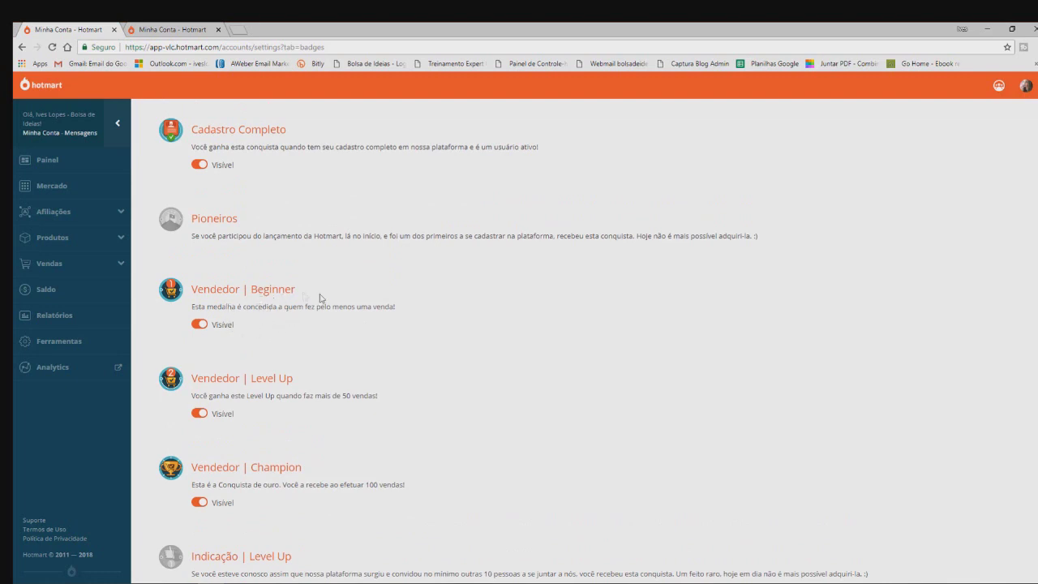
scroll(277, 309, "down", 2)
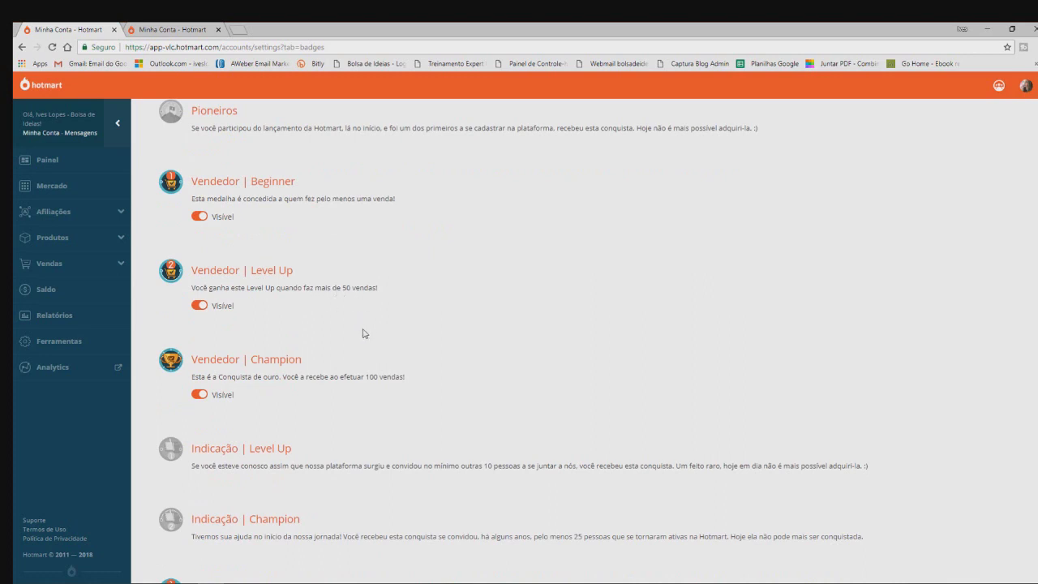
scroll(363, 333, "down", 1)
scroll(354, 336, "down", 2)
scroll(347, 248, "up", 7)
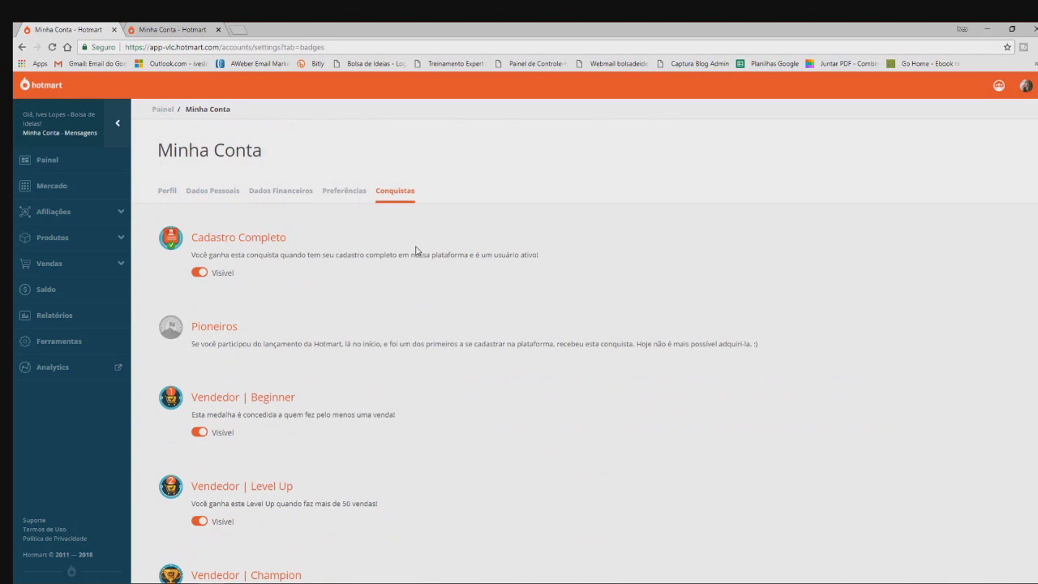
scroll(410, 251, "down", 1)
scroll(410, 251, "down", 1)
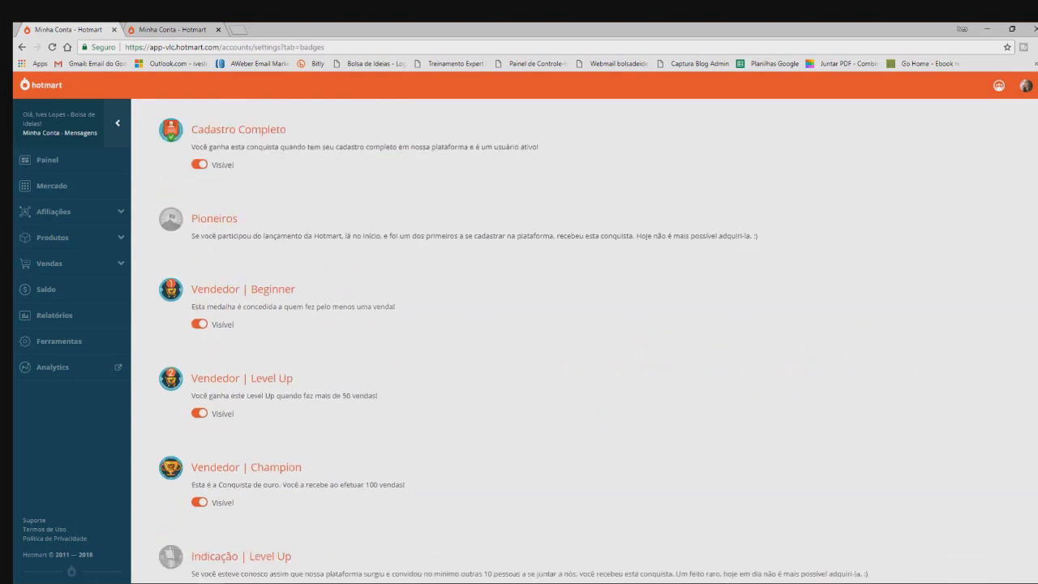
left_click(51, 185)
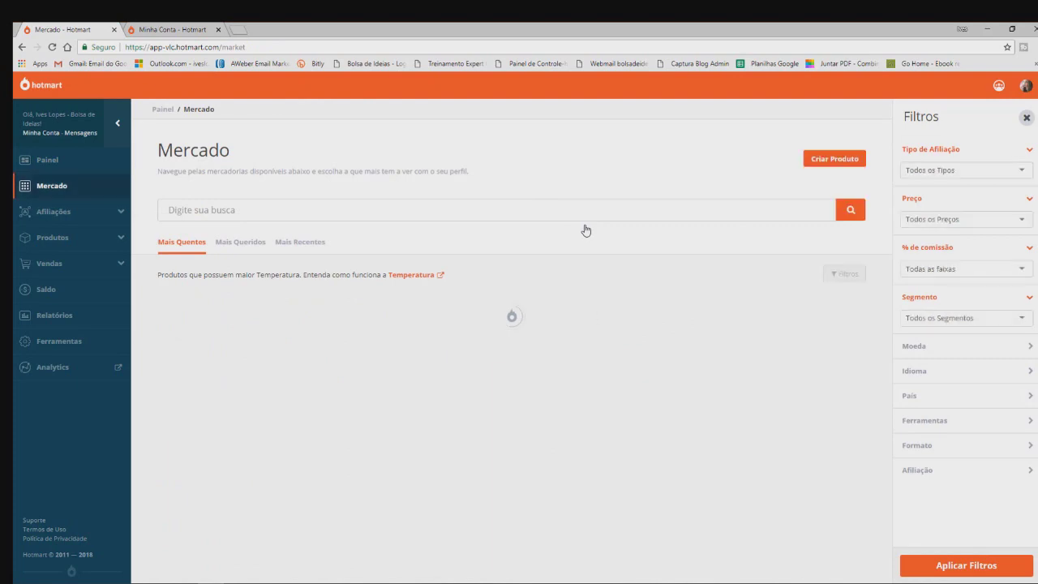
Dismiss the filters panel to view the products, then bring up the marketplace filters again
left_click(863, 204)
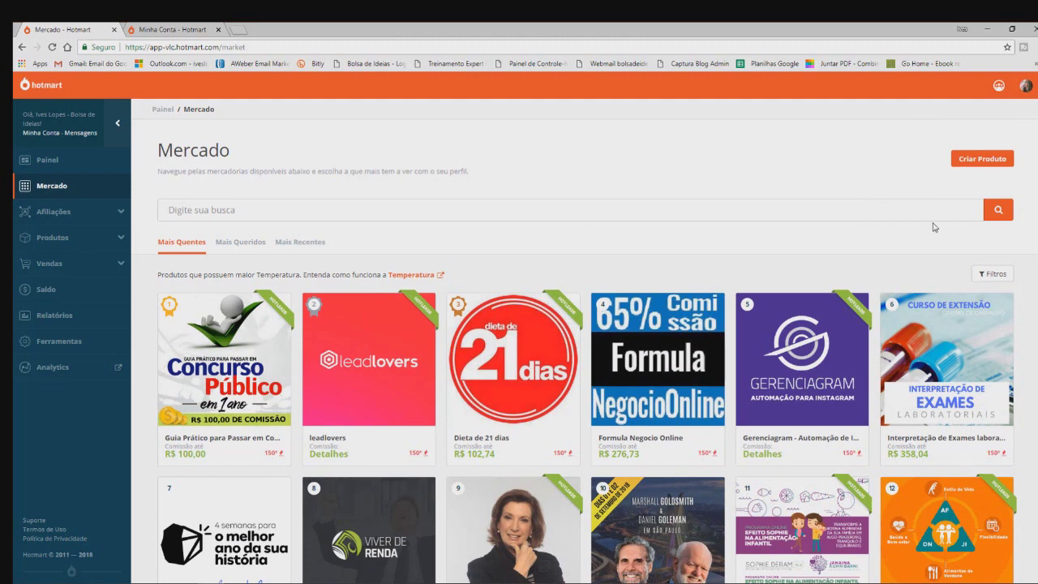
left_click(992, 274)
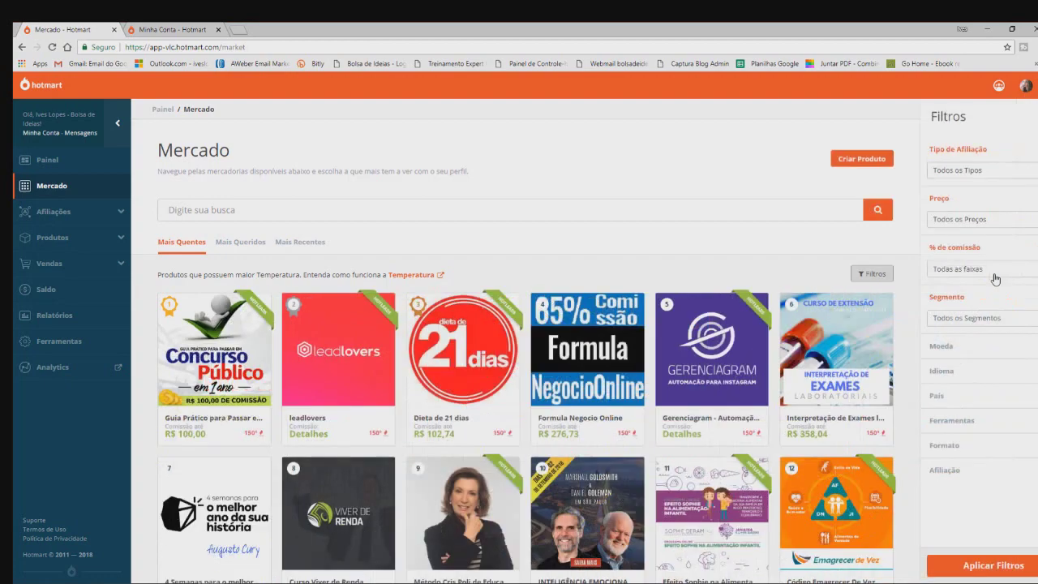